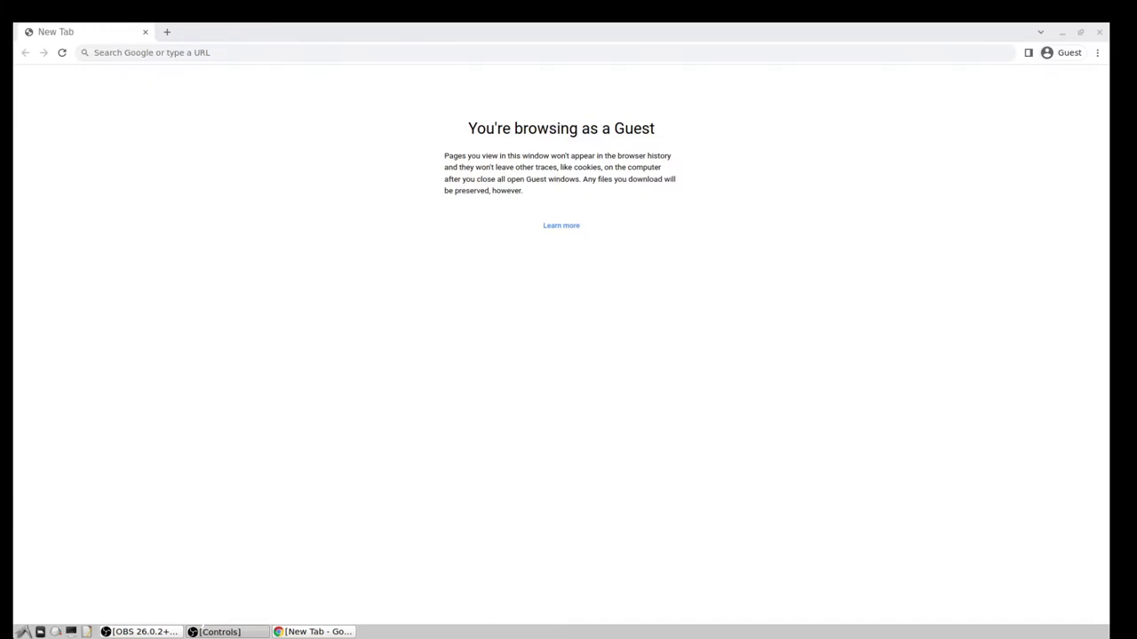
- Inspect the Font Manager launcher's command and description properties, closing without changes
left_click(23, 631)
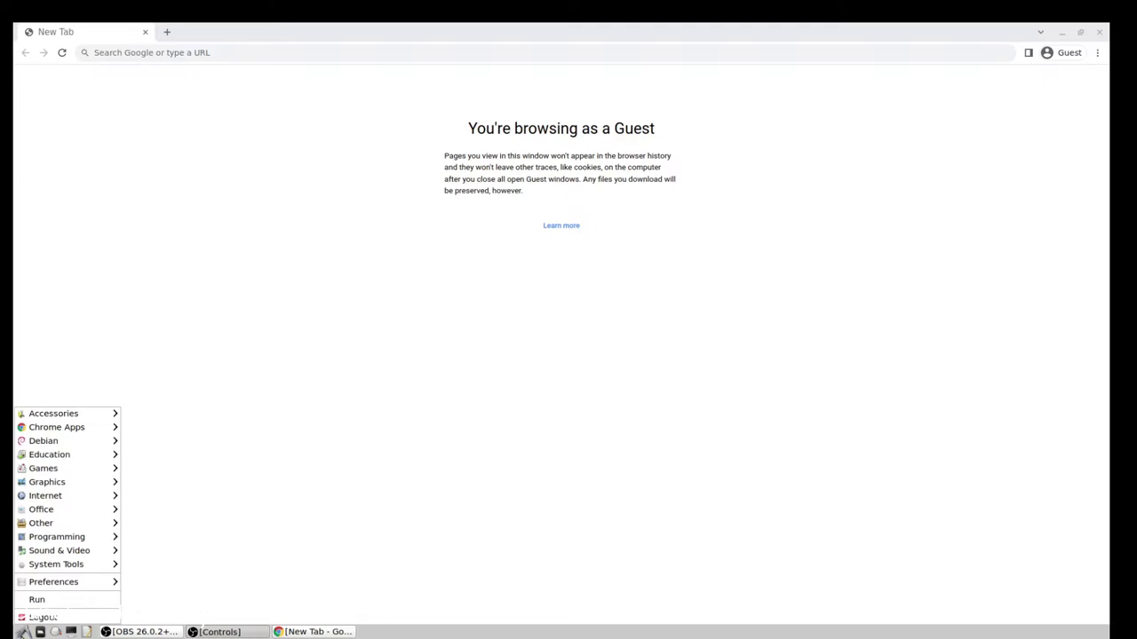
mouse_move(91, 412)
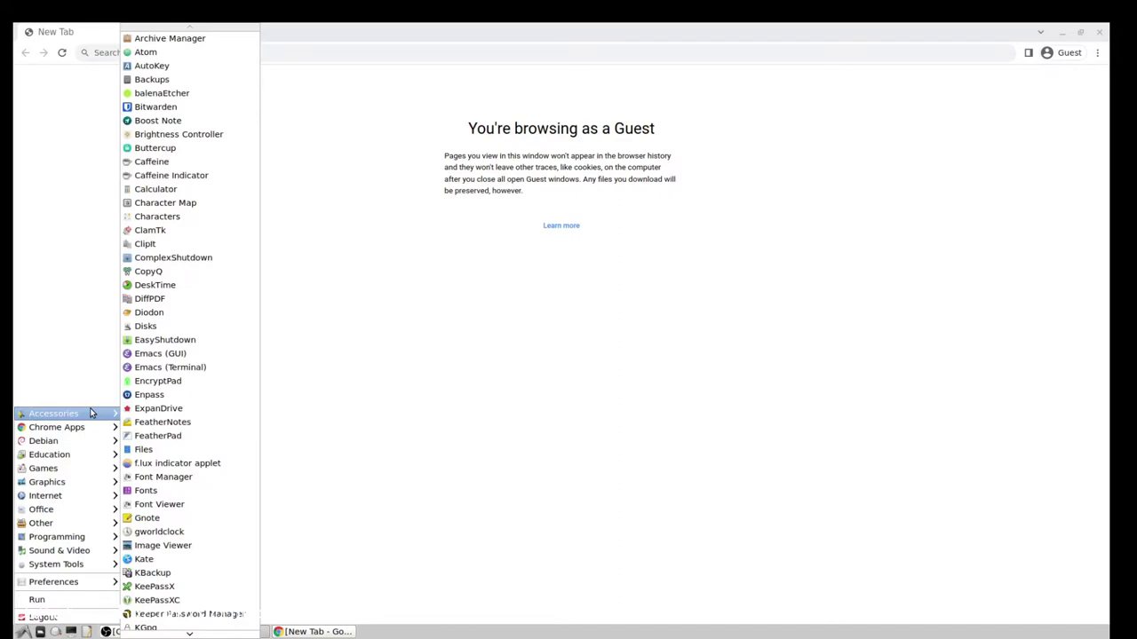
right_click(136, 481)
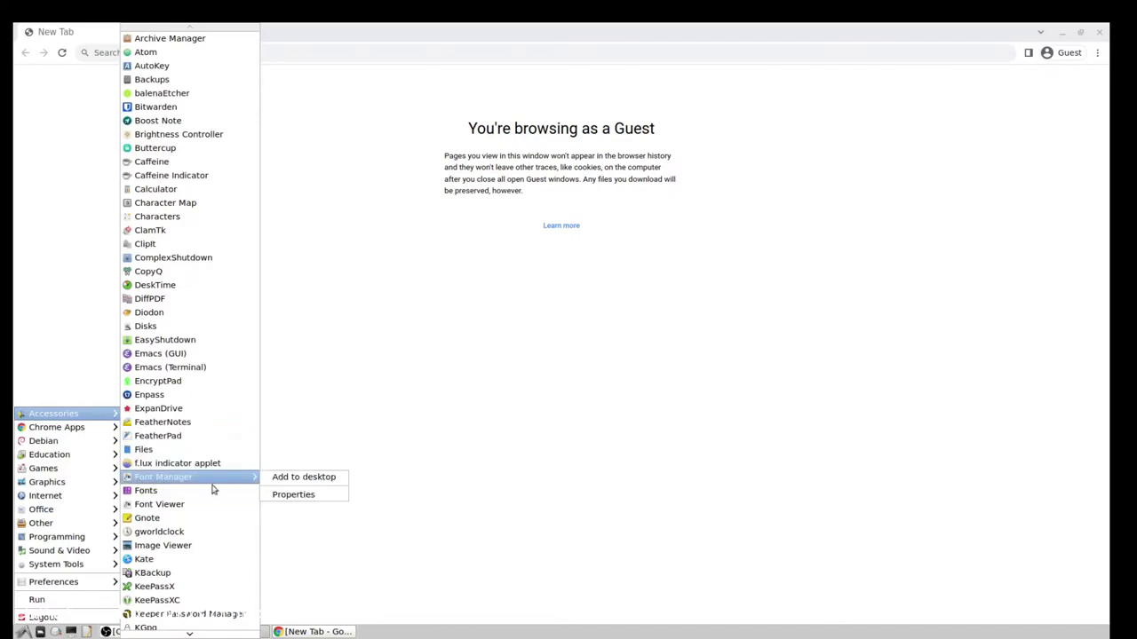
left_click(286, 495)
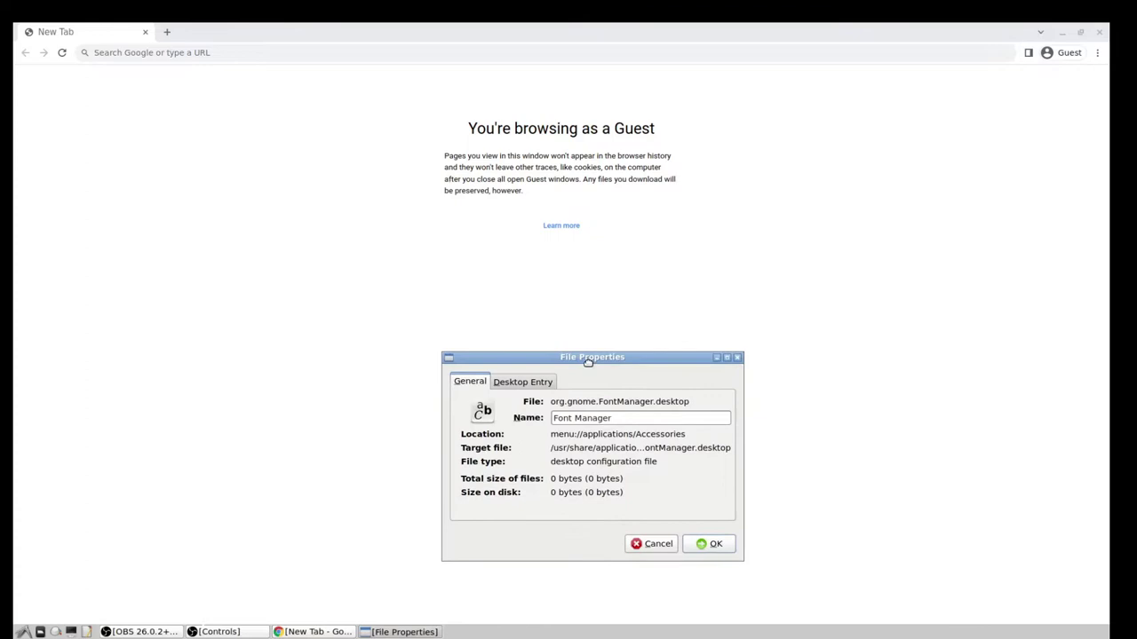
left_click(523, 381)
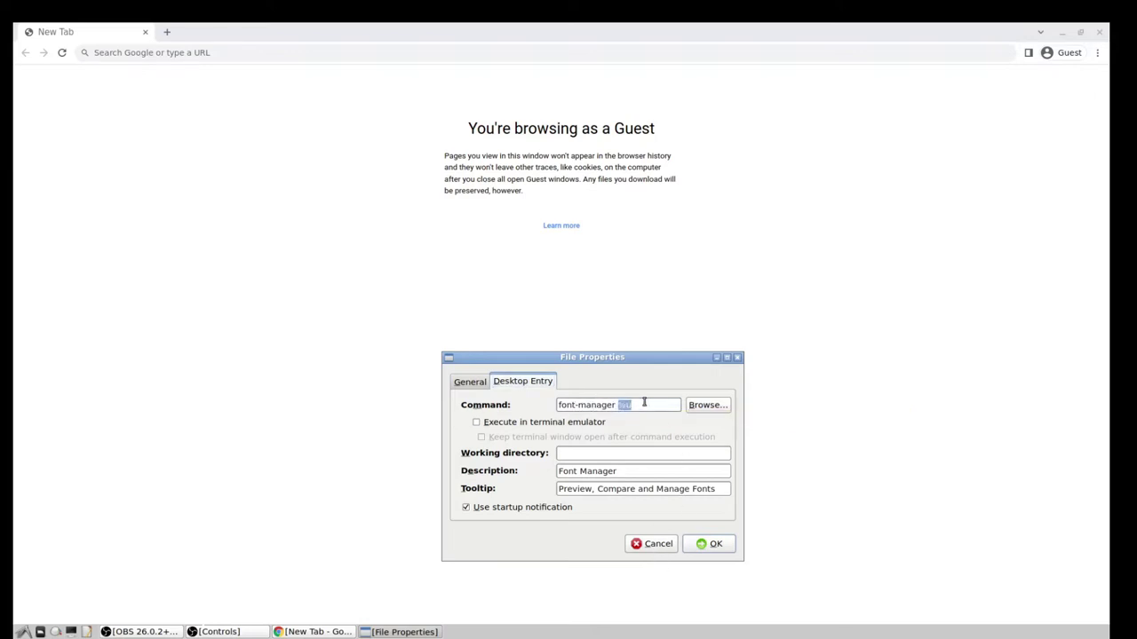
left_click(648, 546)
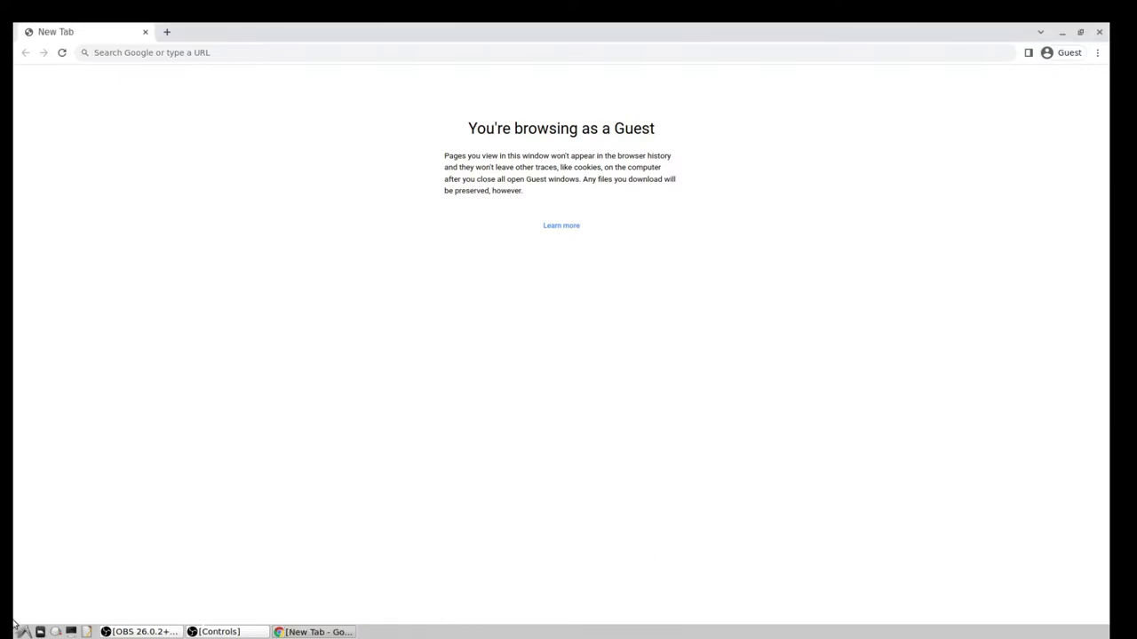
- Launch Font Manager from the application menu
left_click(23, 633)
mouse_move(57, 423)
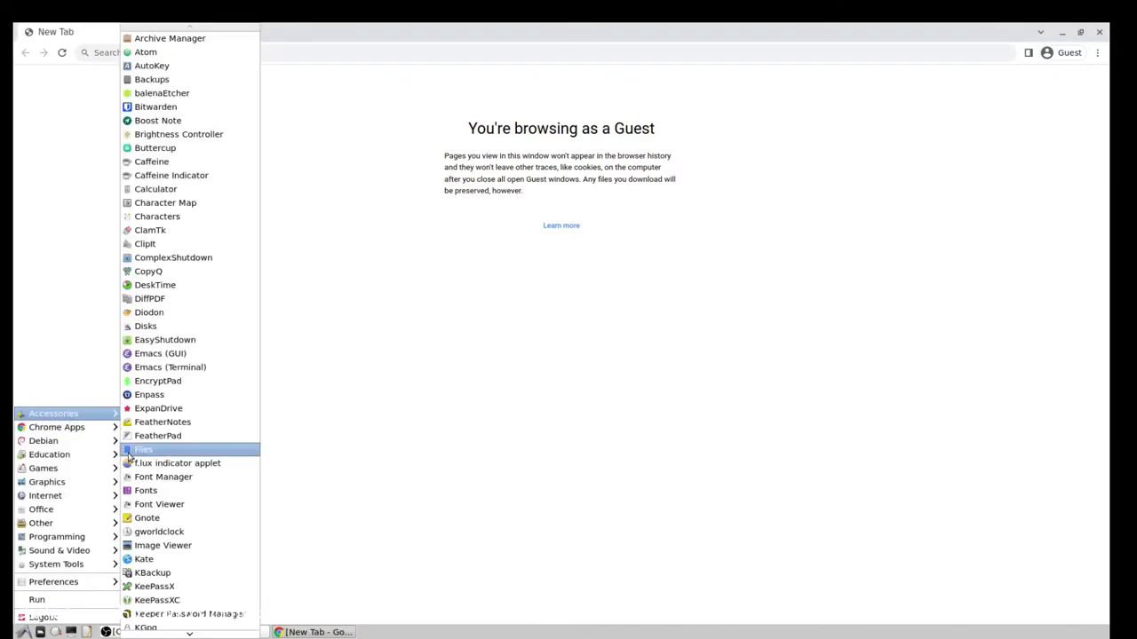
left_click(162, 480)
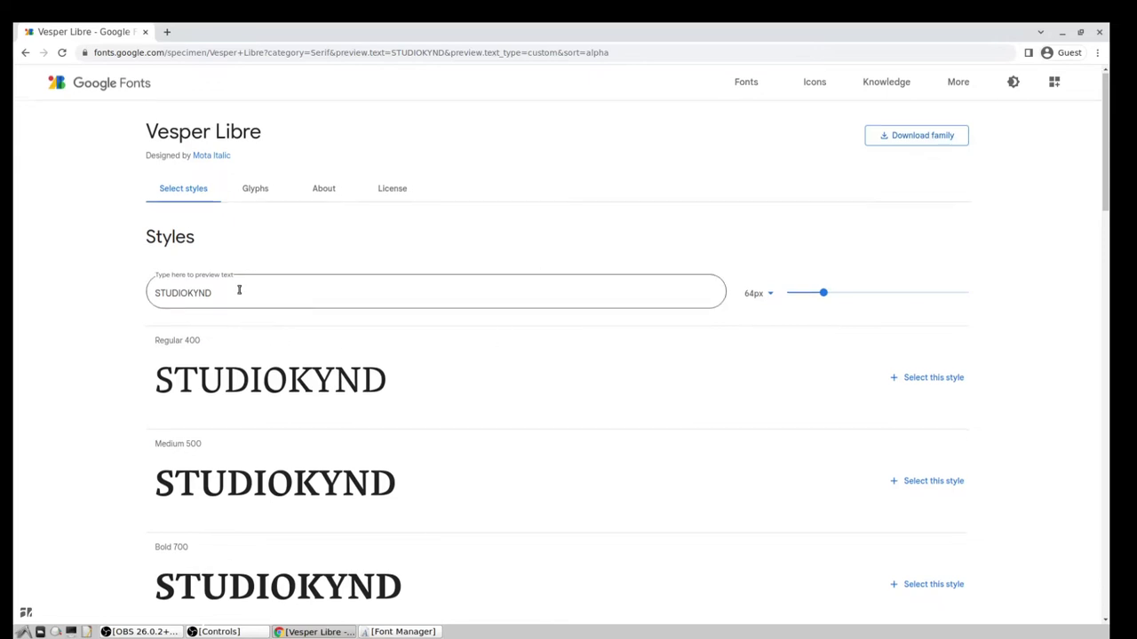
- Browse the Vesper Libre specimen styles and download the whole family
scroll(239, 290, "down", 3)
scroll(239, 290, "up", 3)
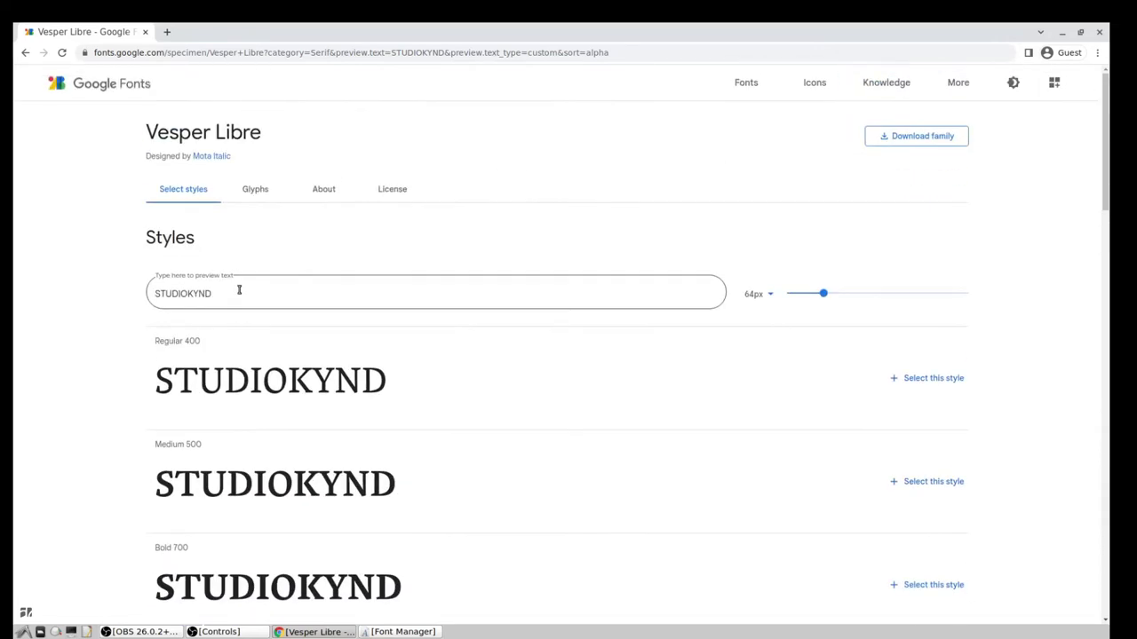
left_click(920, 135)
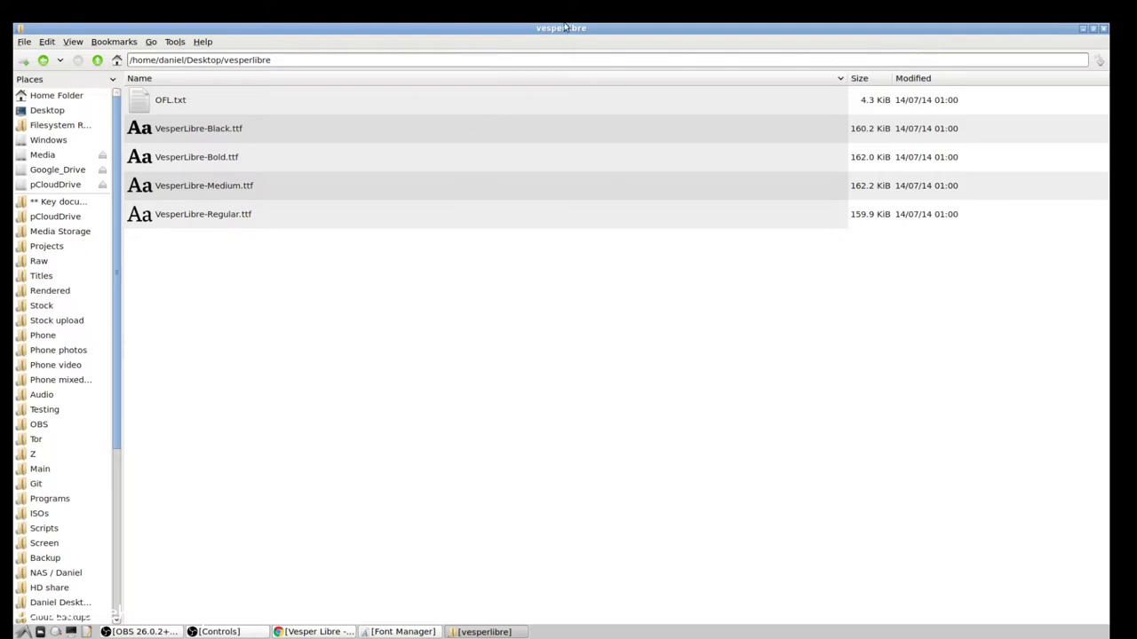
- Restore the vesperlibre folder window to a smaller size and bring Font Manager forward
left_click(1091, 30)
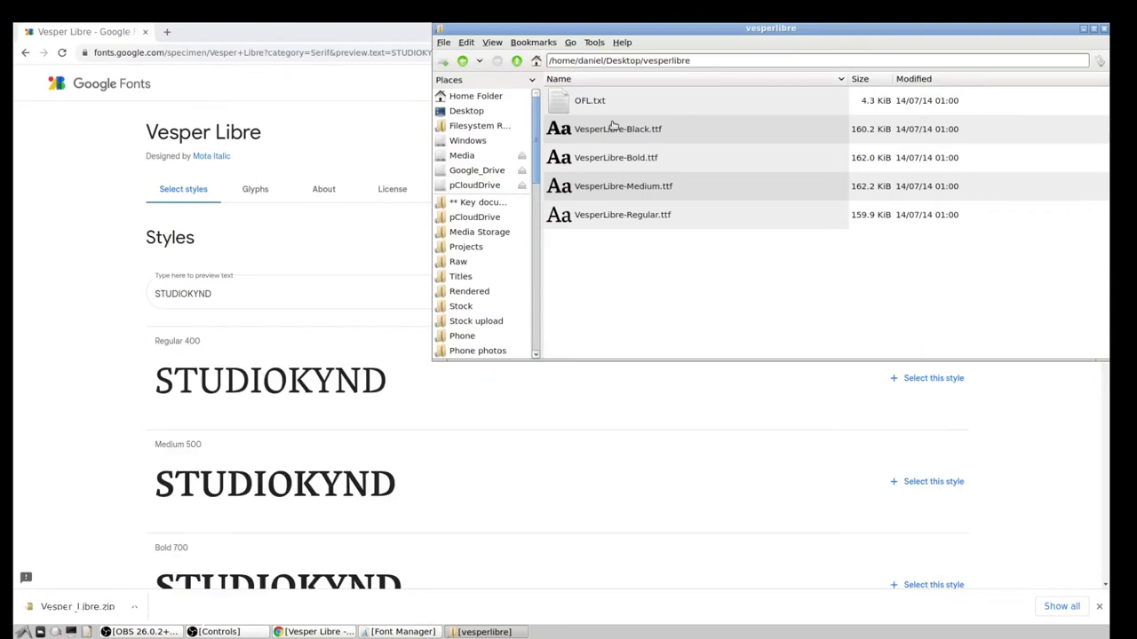
left_click(417, 632)
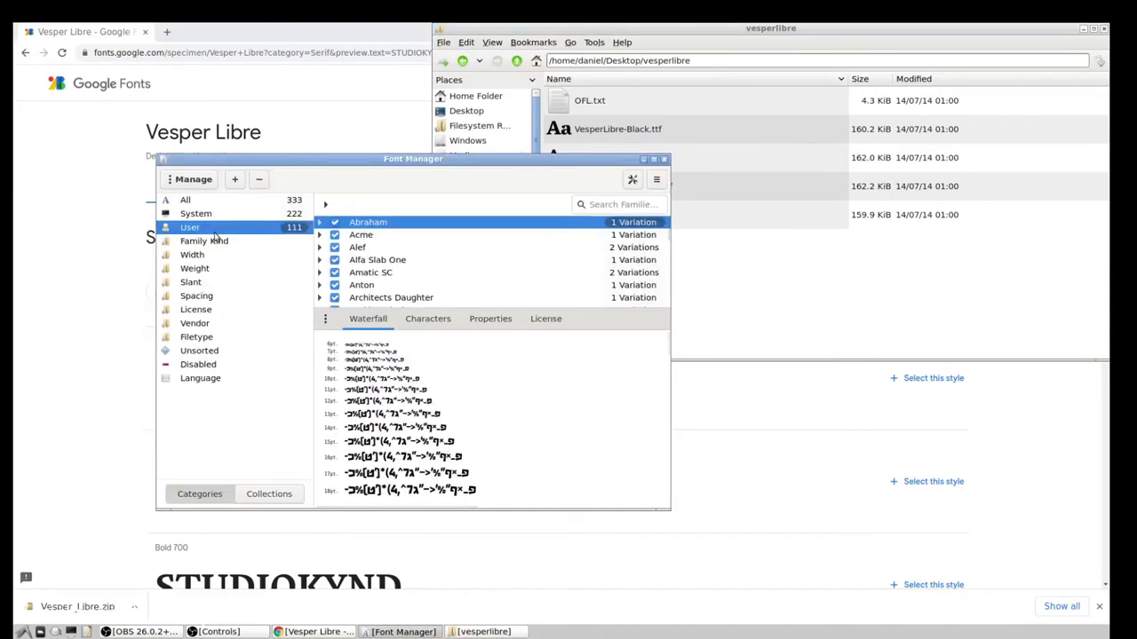
- Add all four VesperLibre .ttf files from the Desktop's vesperlibre folder to Font Manager
left_click(235, 182)
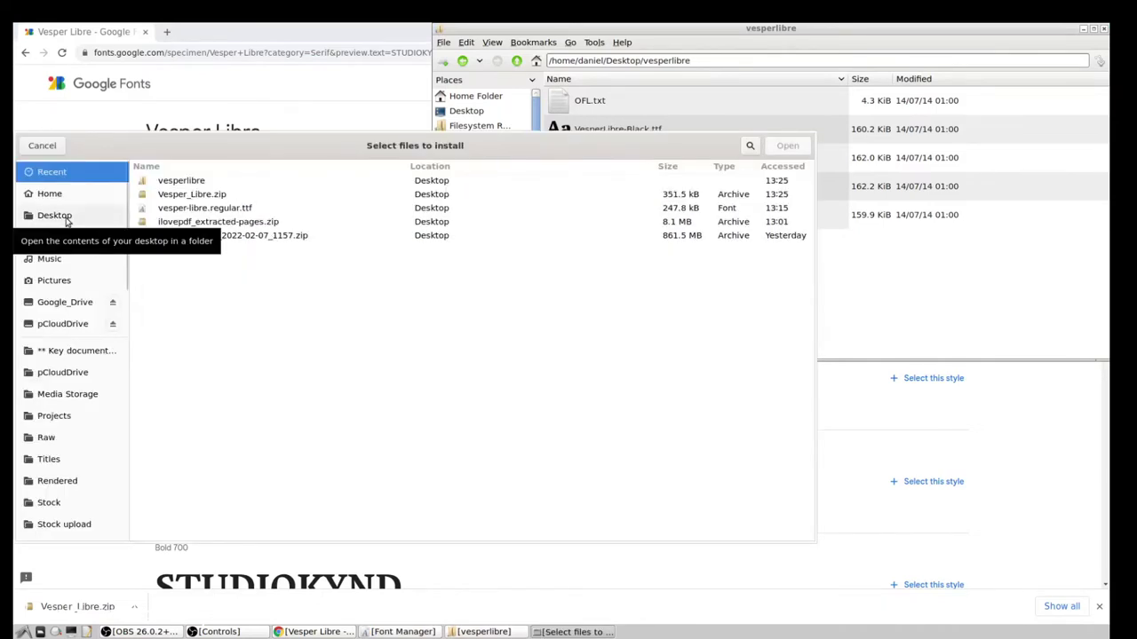
double_click(174, 181)
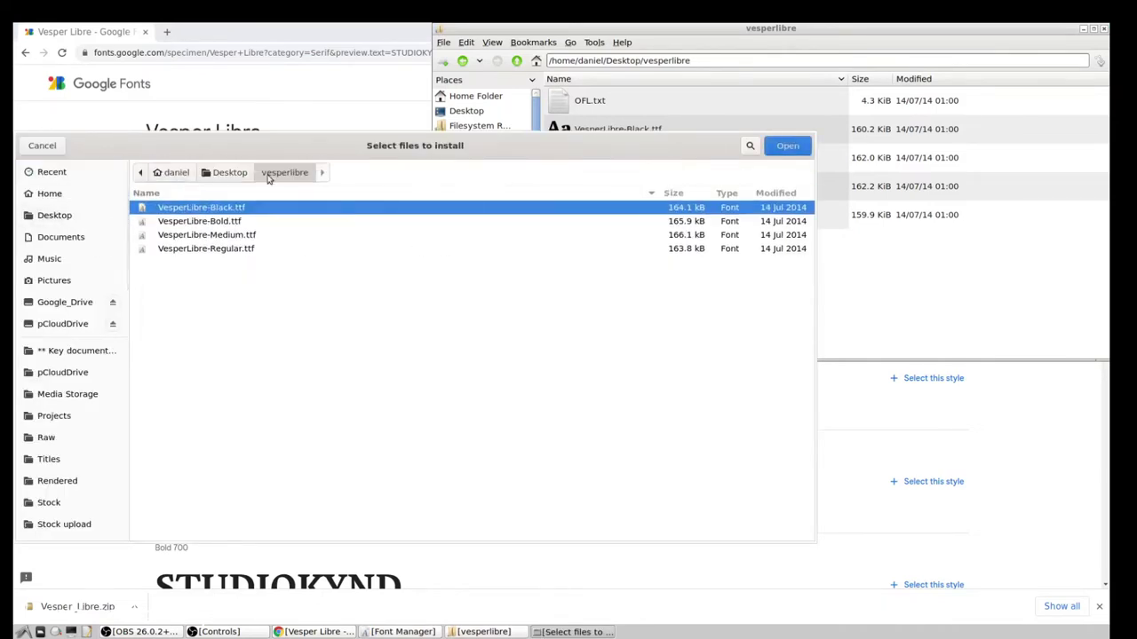
key("ctrl+a")
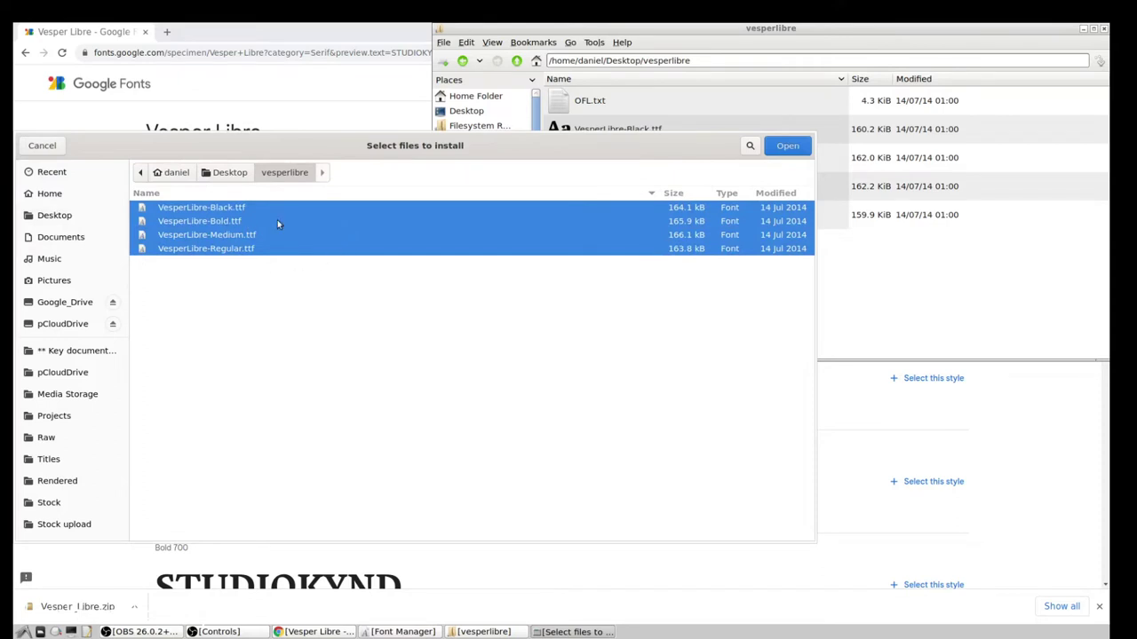
left_click(787, 146)
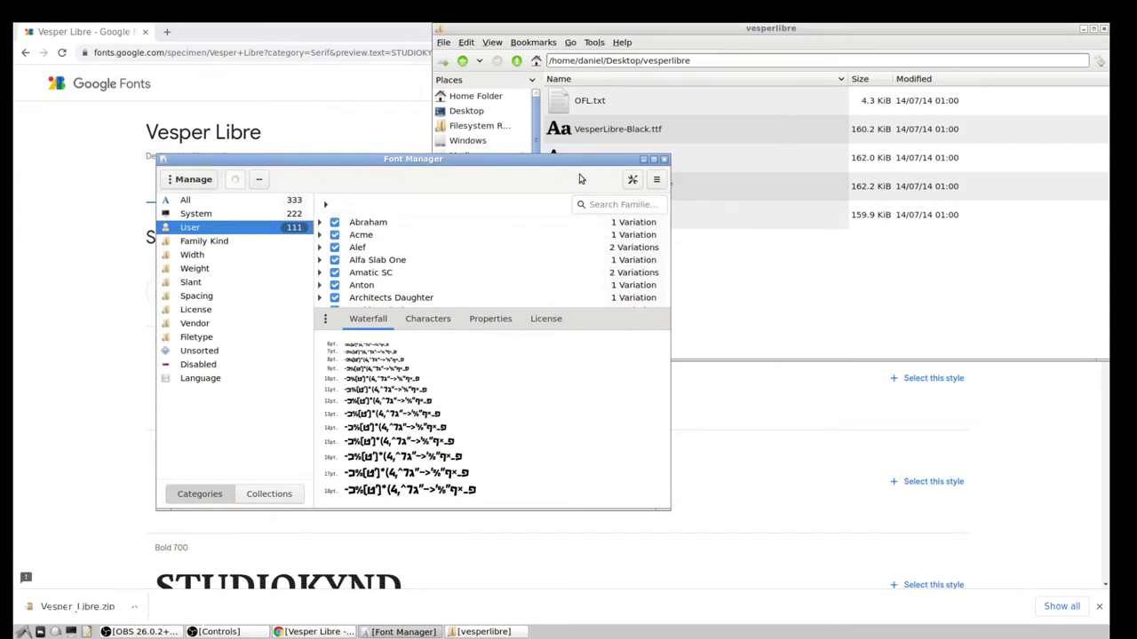
- Expand Vesper Libre to verify its Regular, Medium, Bold and Heavy styles, then show the Graphics menu
scroll(524, 270, "down", 5)
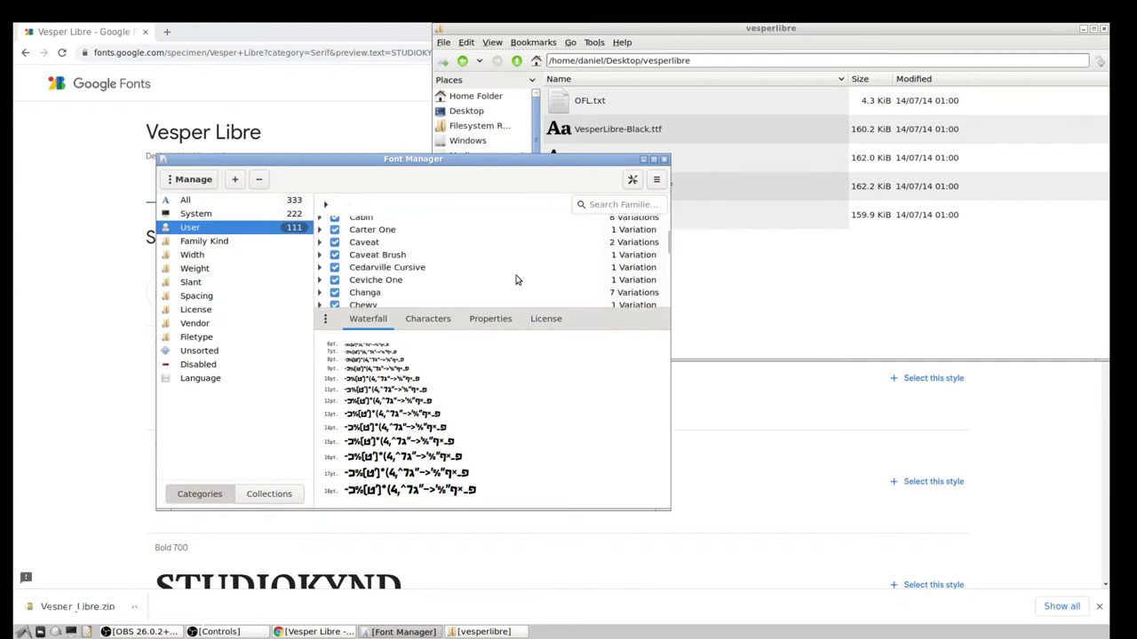
scroll(517, 277, "down", 8)
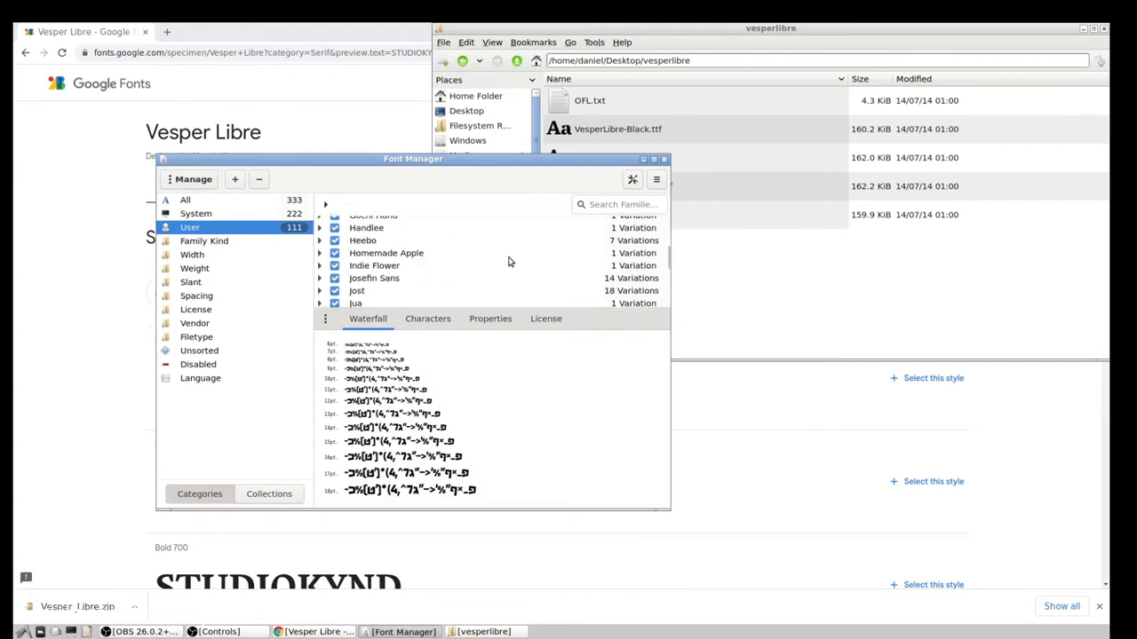
scroll(508, 262, "down", 10)
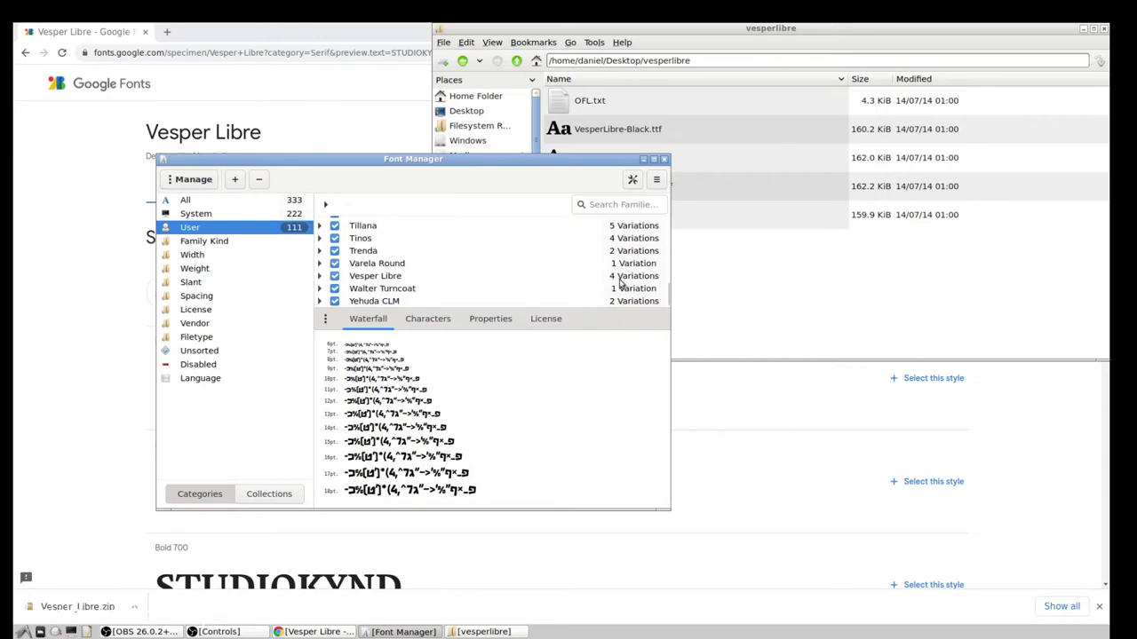
left_click(319, 277)
scroll(420, 266, "down", 1)
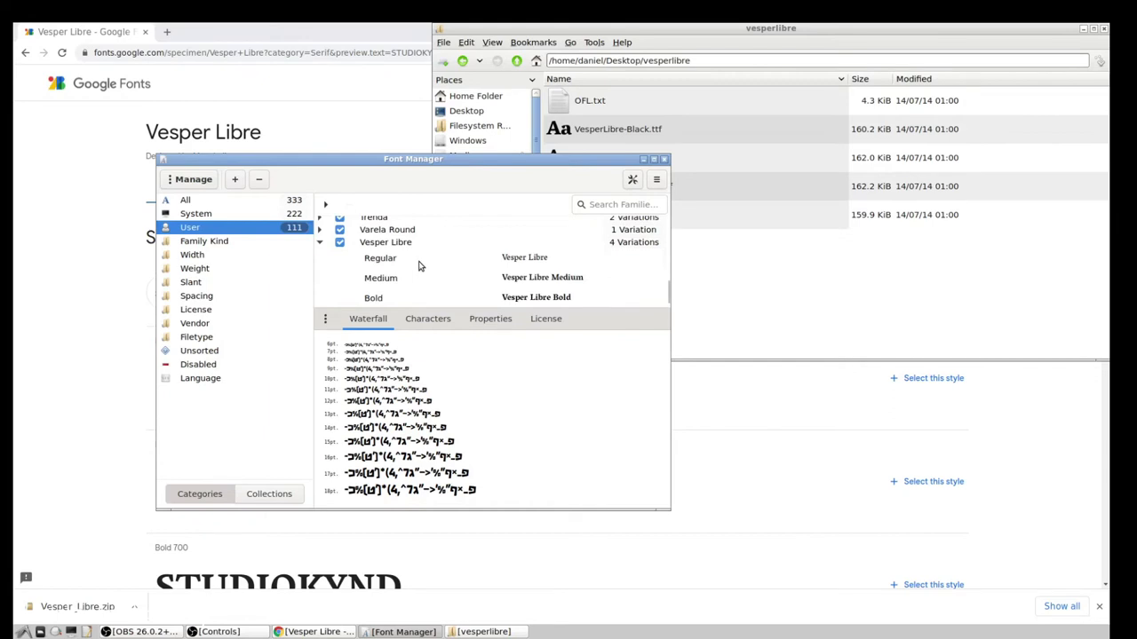
scroll(420, 267, "down", 1)
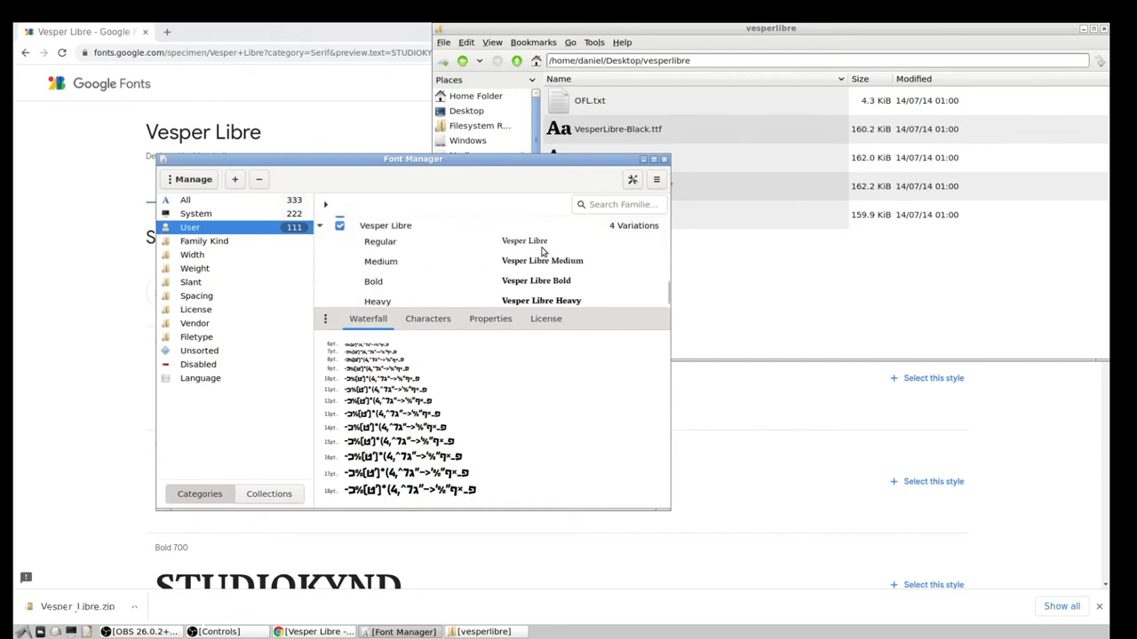
scroll(536, 286, "down", 1)
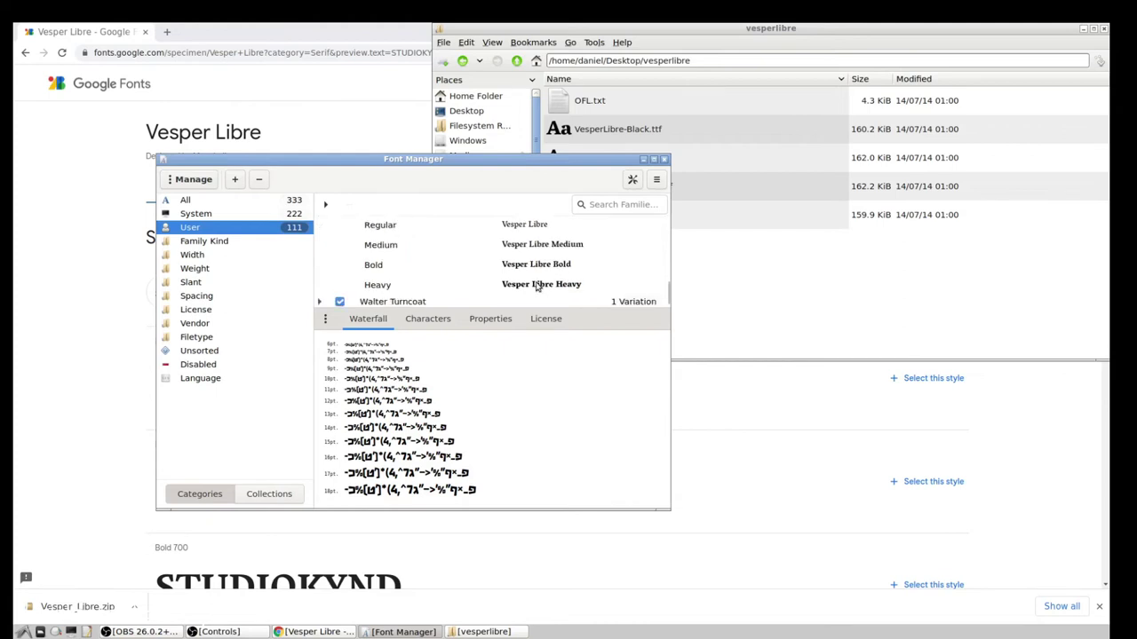
left_click(24, 632)
mouse_move(49, 483)
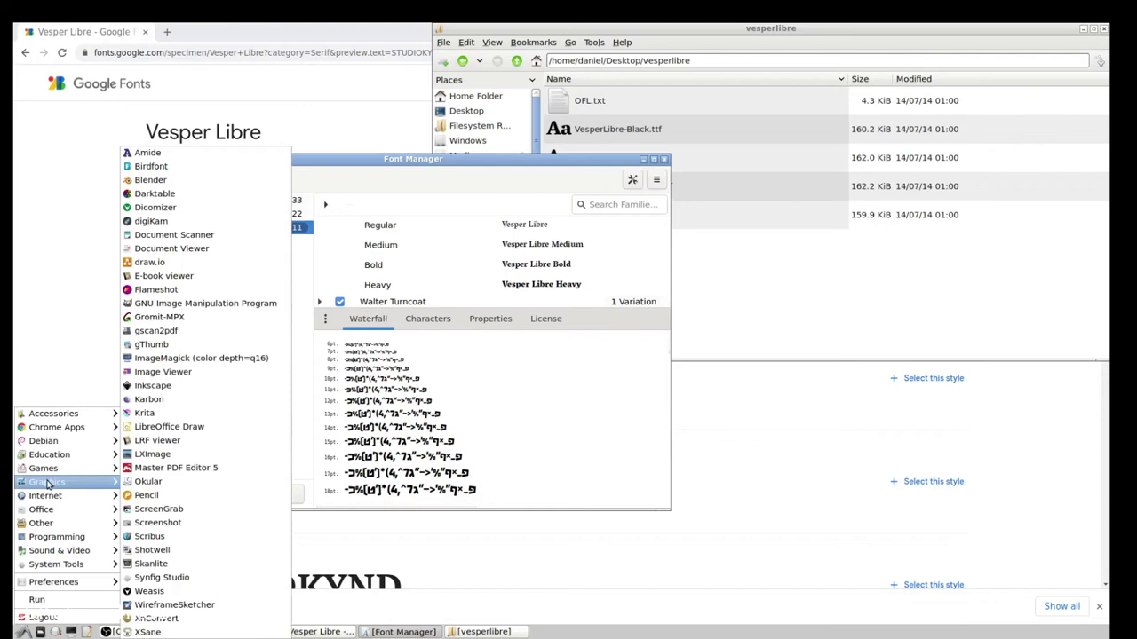
- Launch GIMP and create a new 1920×1080 image
left_click(212, 302)
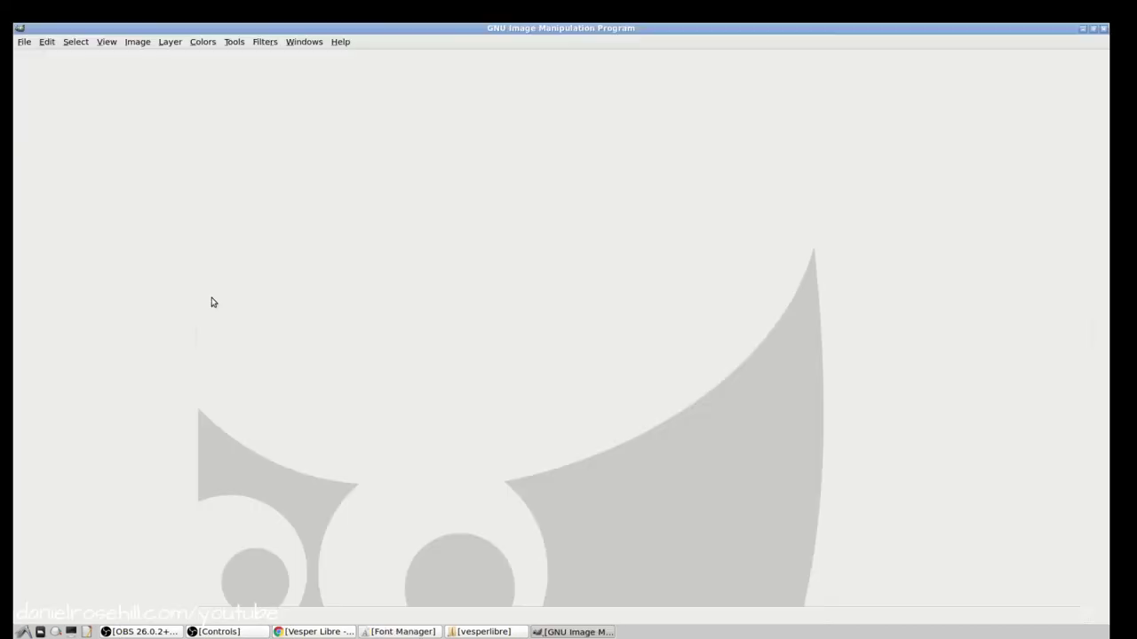
left_click(20, 45)
left_click(27, 55)
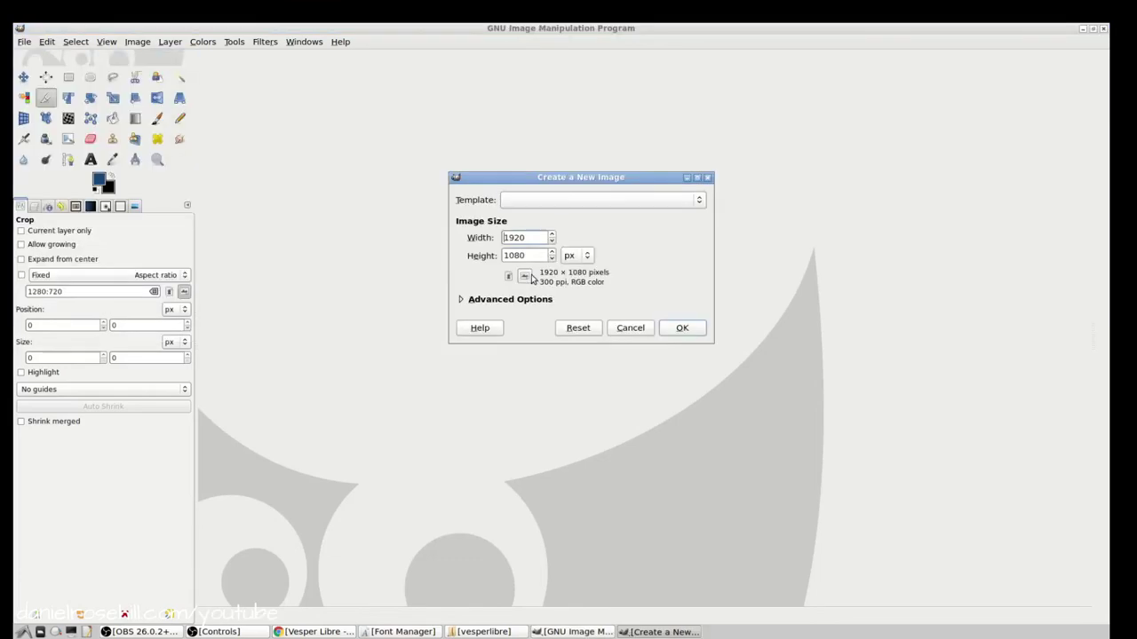
left_click(682, 327)
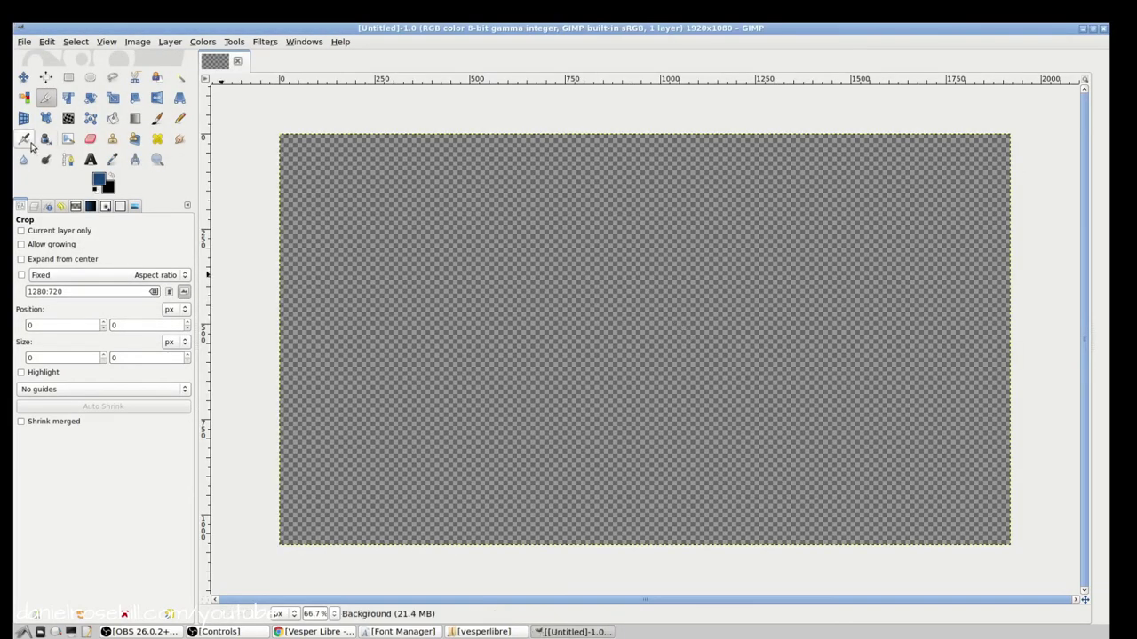
- Bucket-fill the whole canvas with the black background colour
left_click(112, 118)
left_click(37, 282)
left_click(433, 312)
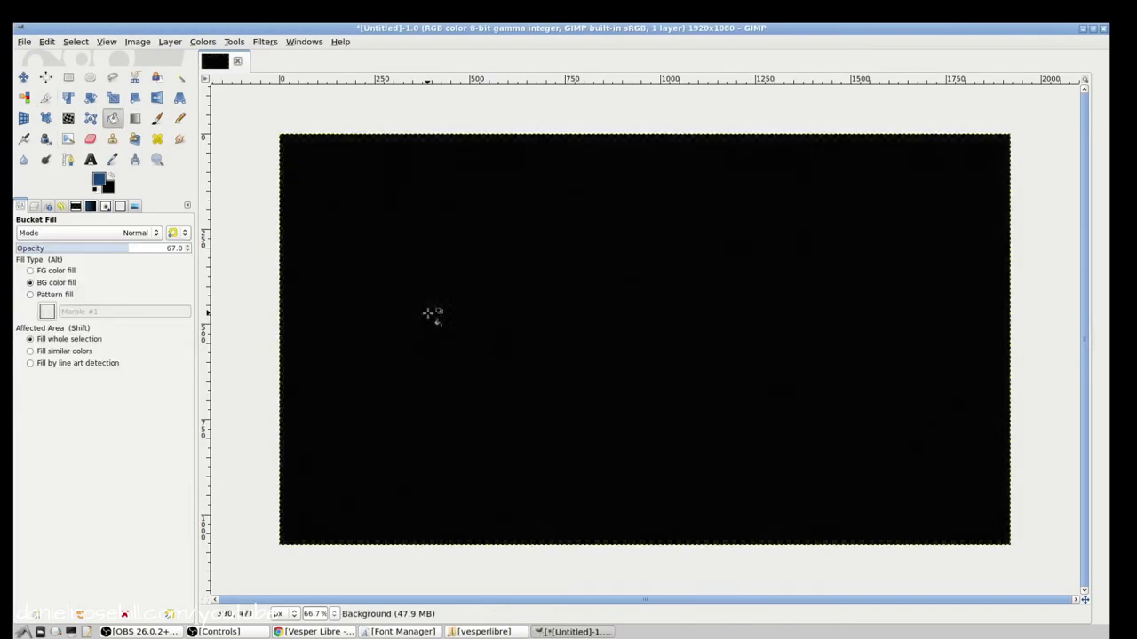
- Start a text box on the canvas and pick Vesper Libre from the Text tool's font list
left_click(89, 159)
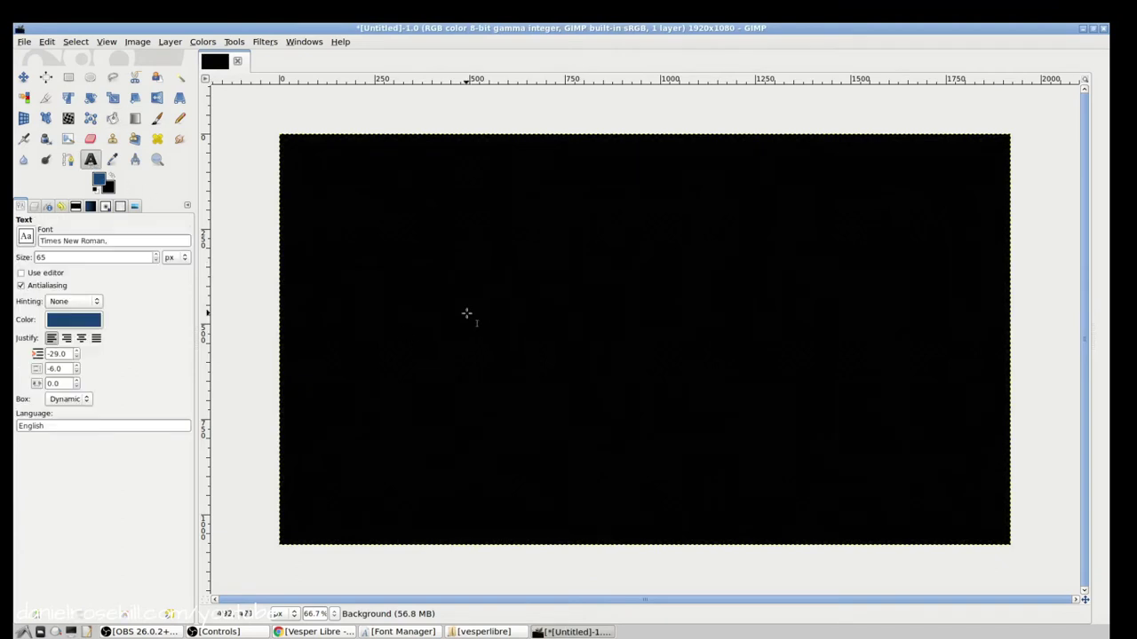
left_click(464, 313)
left_click(26, 236)
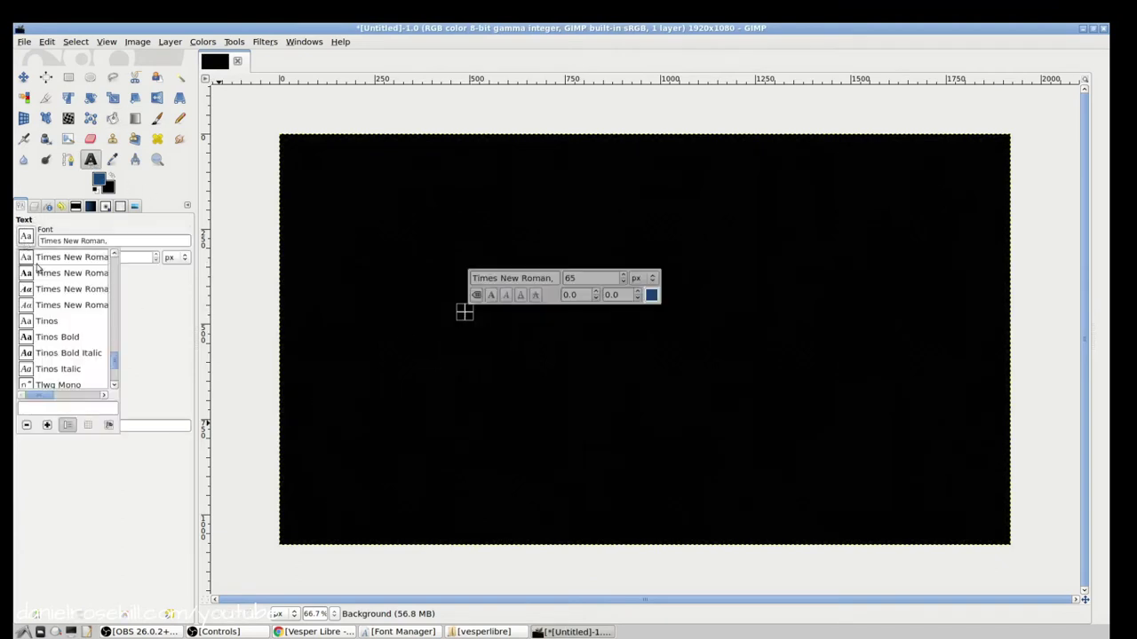
scroll(65, 325, "down", 10)
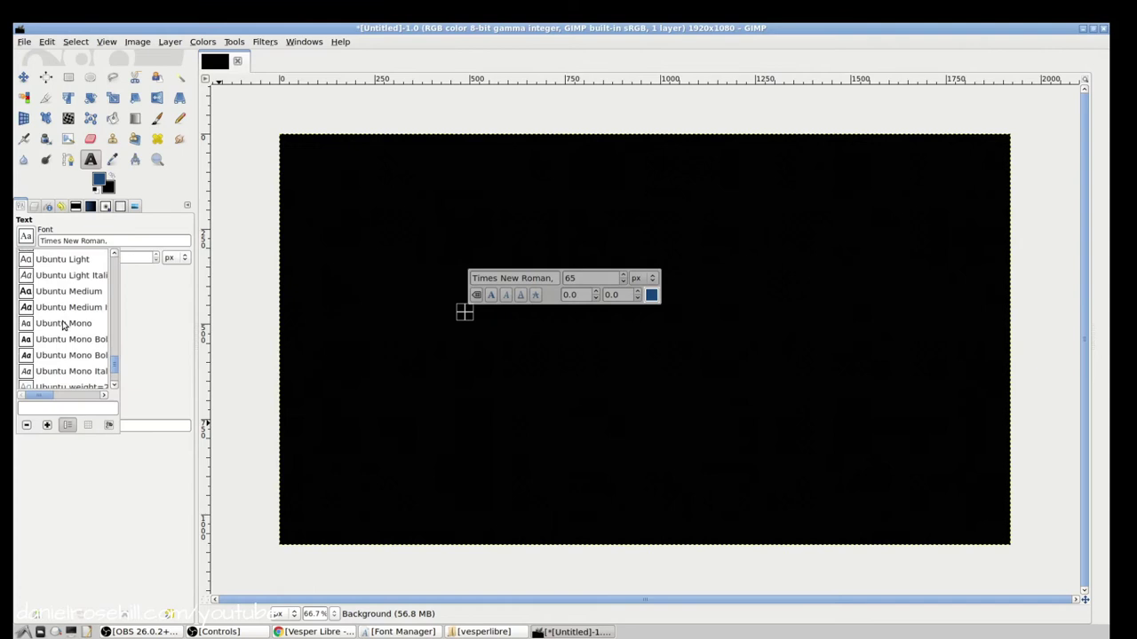
scroll(63, 325, "down", 12)
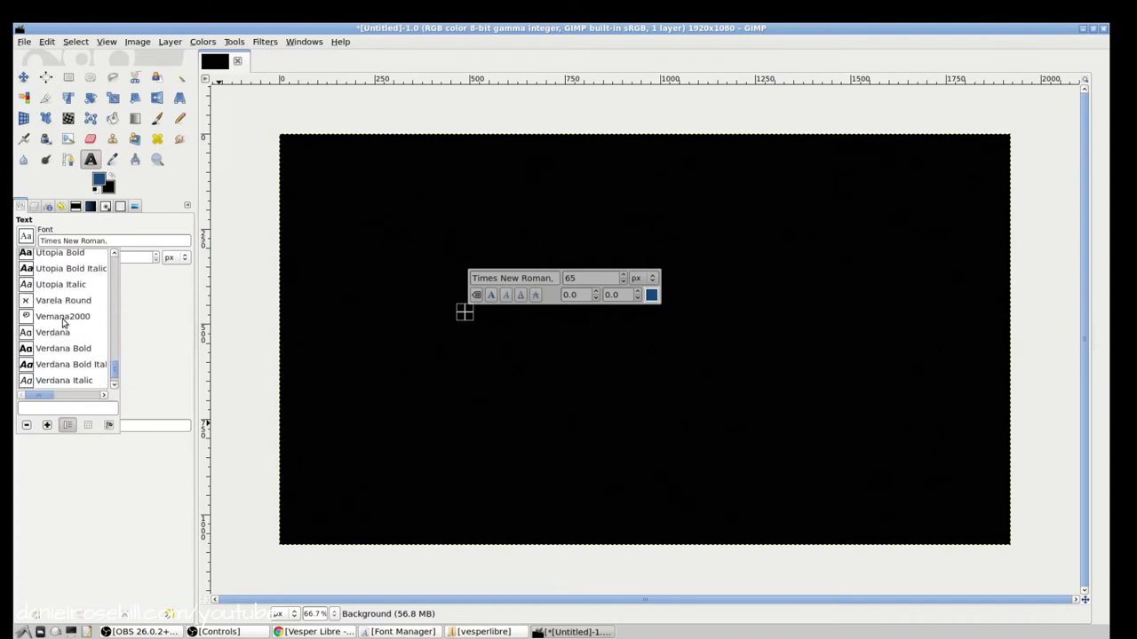
scroll(63, 325, "down", 3)
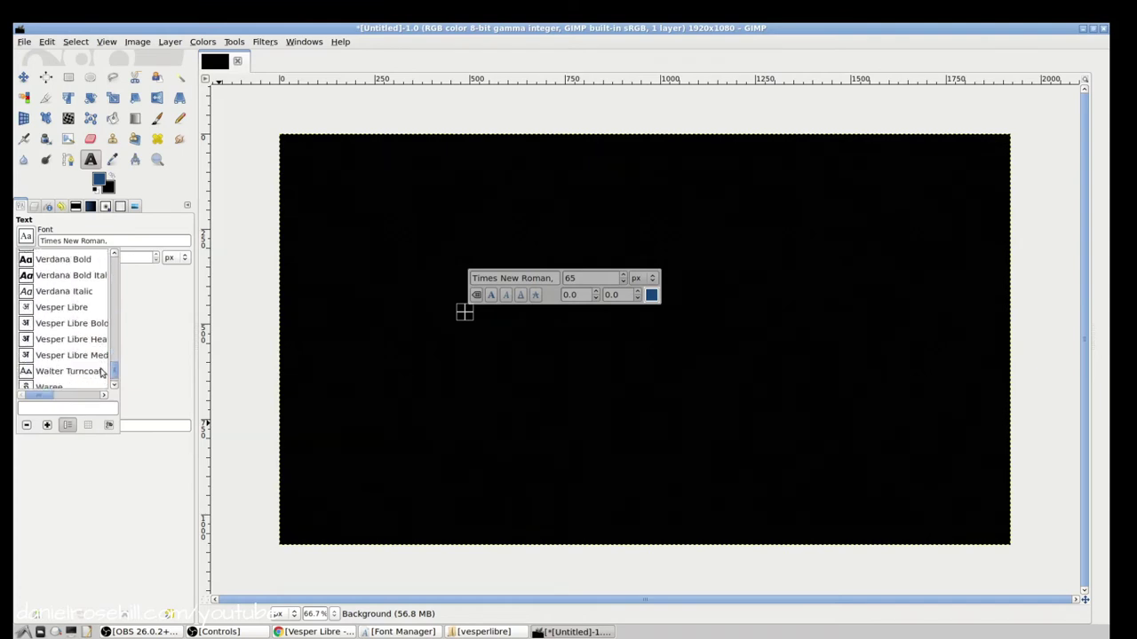
left_click(76, 308)
left_click(32, 240)
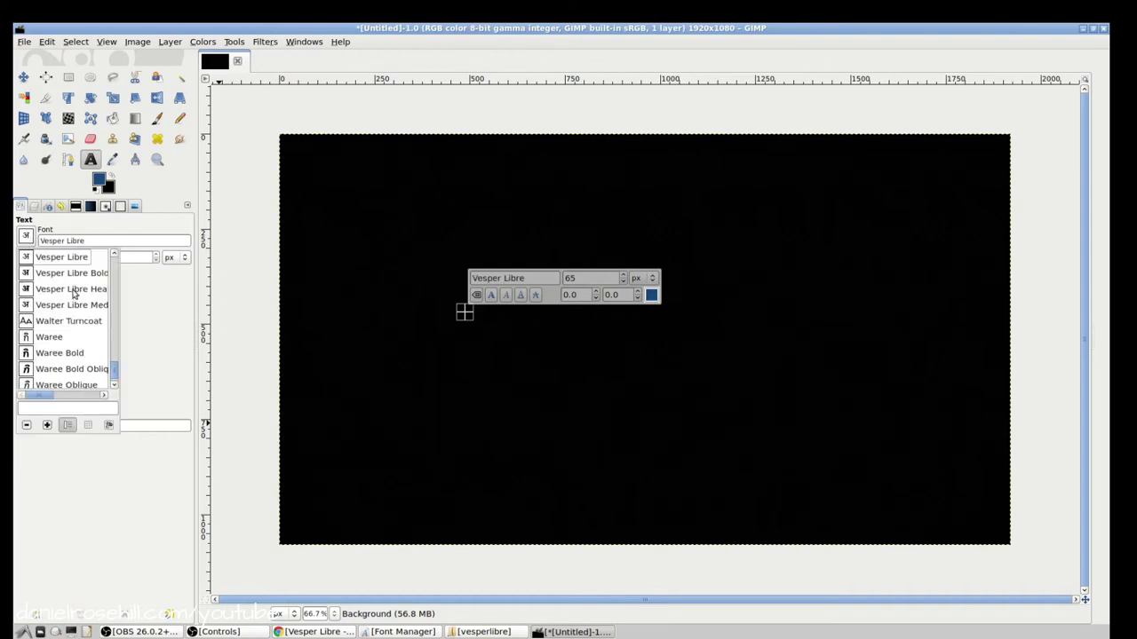
- Draw a text box near the canvas centre and type 'This is my new font'
left_click(473, 324)
left_click_drag(466, 314, 684, 406)
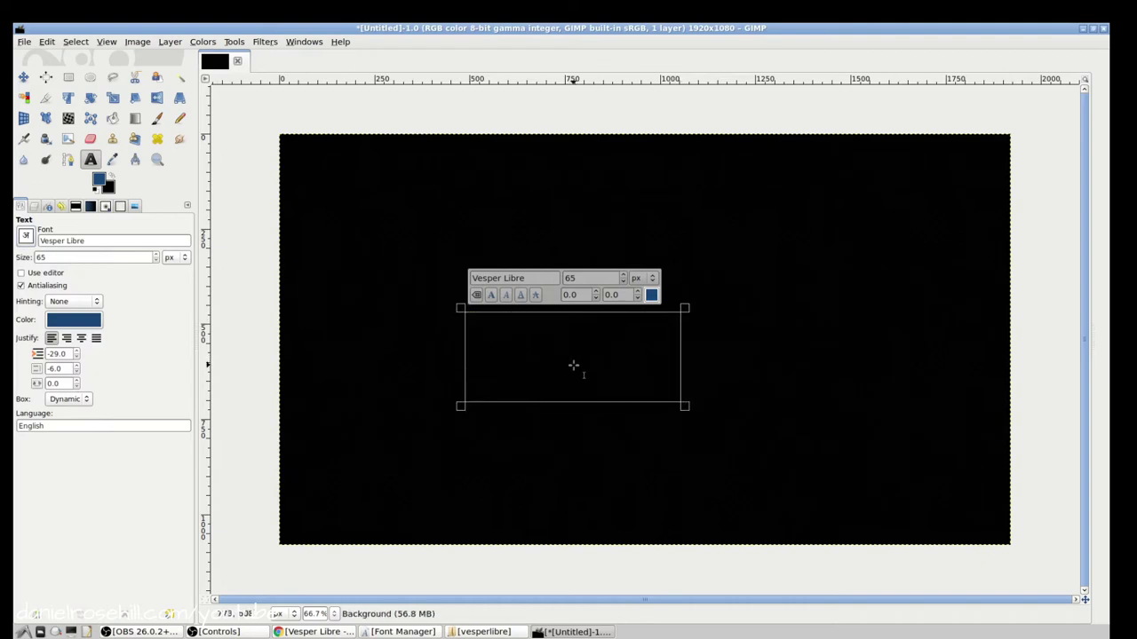
type("This is my new font")
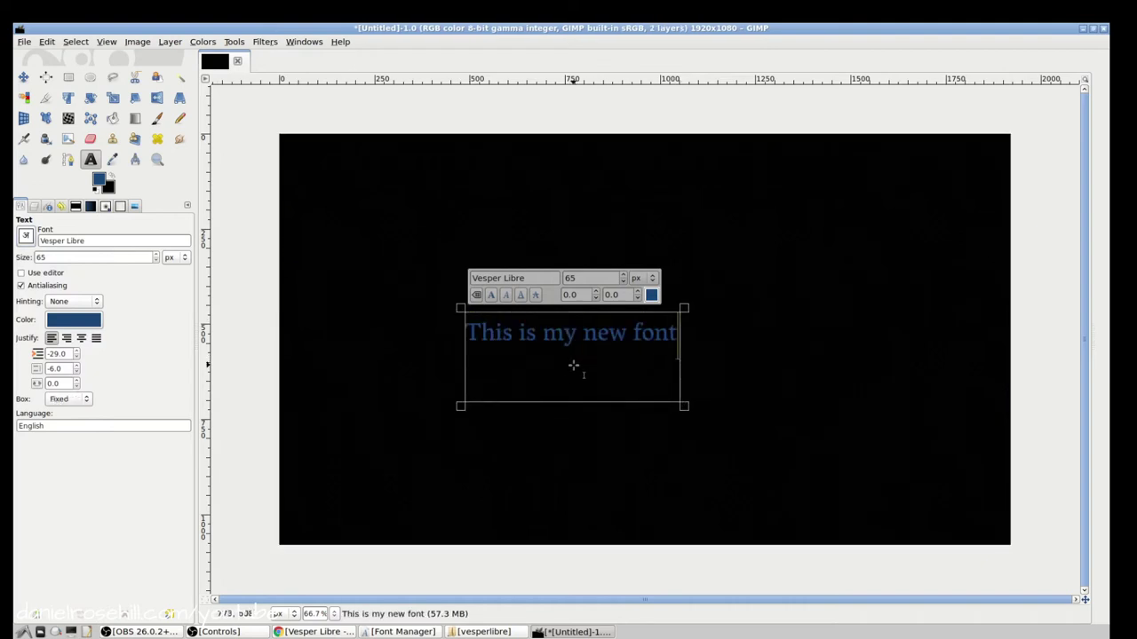
- Make the text white, raise its size to 108 px and widen the box to one line
key("ctrl+a")
left_click(73, 320)
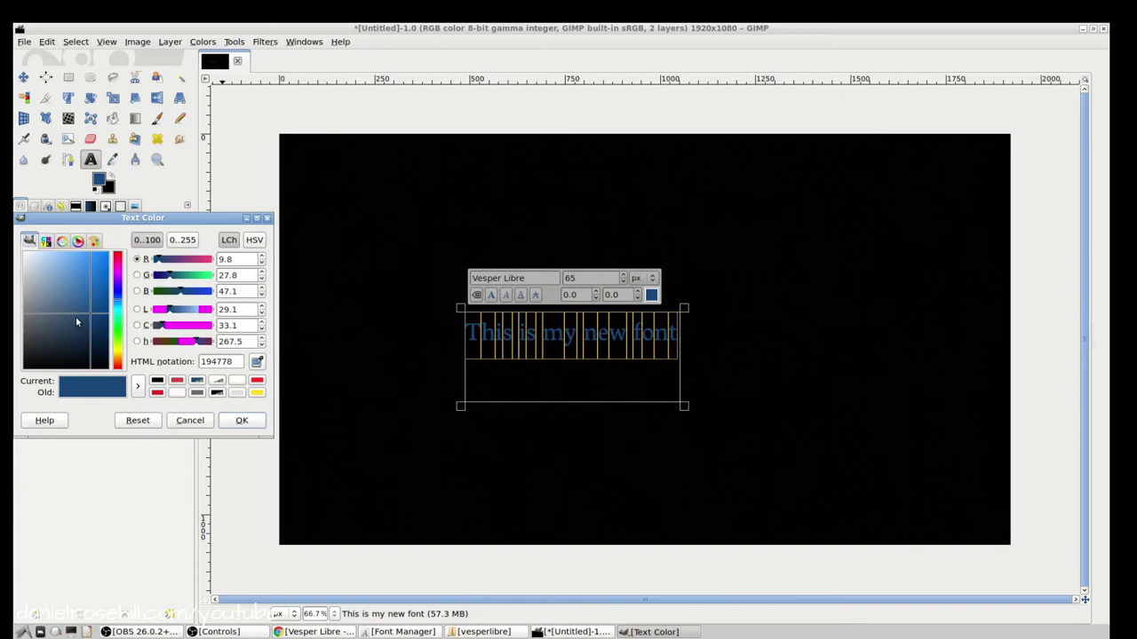
left_click(36, 259)
left_click(241, 420)
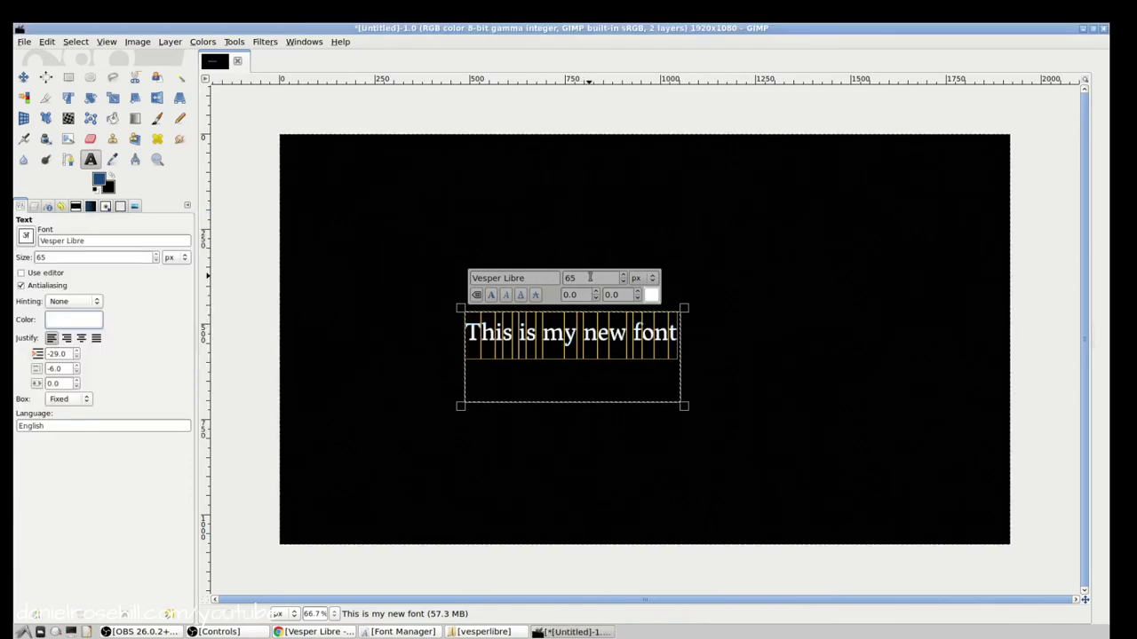
scroll(589, 278, "up", 18)
scroll(589, 278, "up", 7)
left_click_drag(686, 407, 858, 448)
scroll(593, 279, "up", 18)
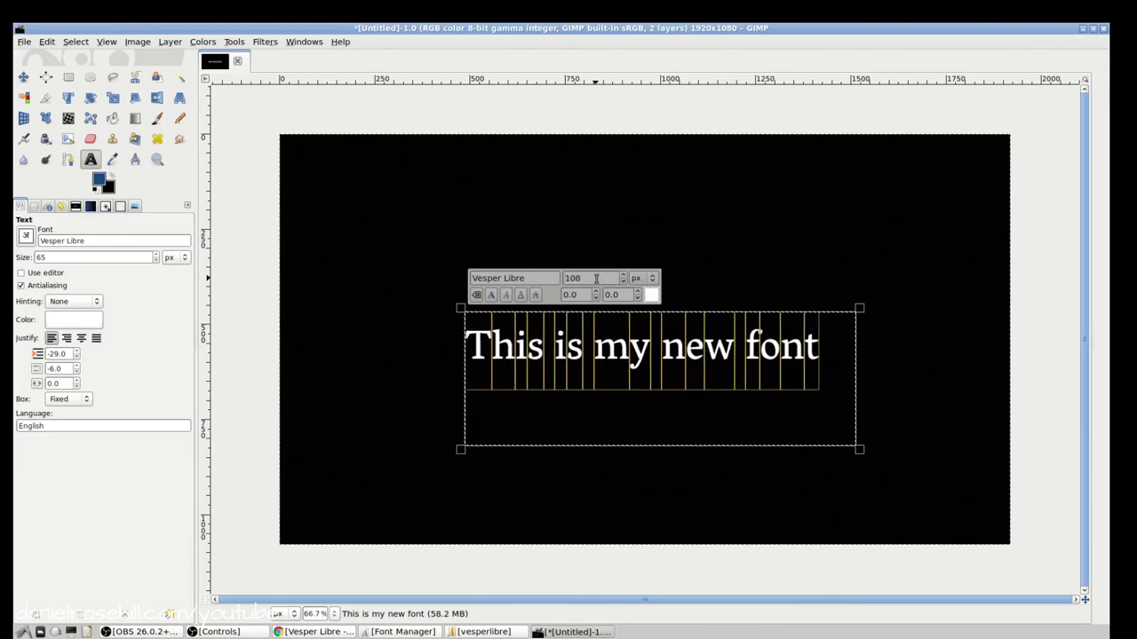